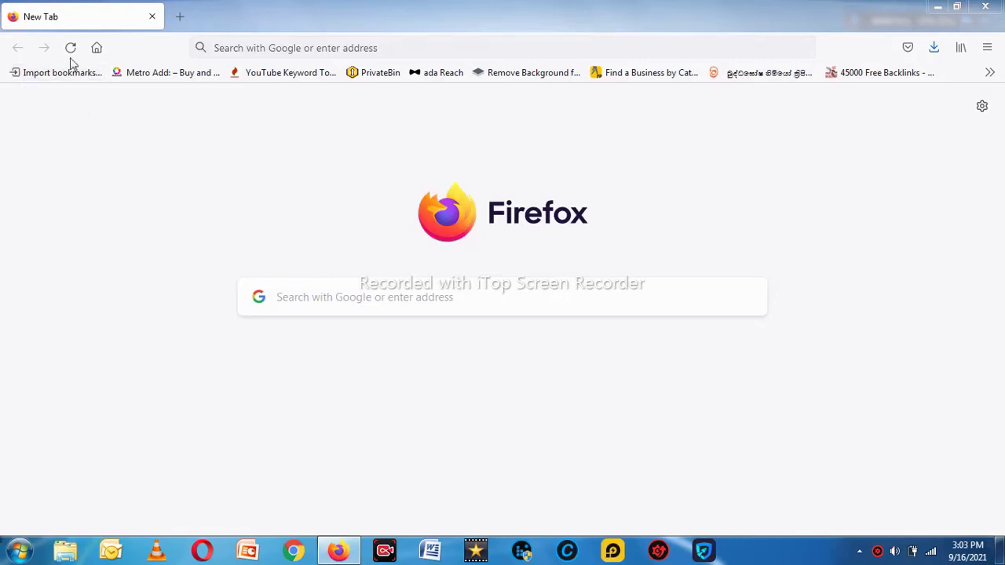
# - Load gmail.com in Firefox so Google's Sign in page for Gmail appears
pyautogui.click(267, 50)
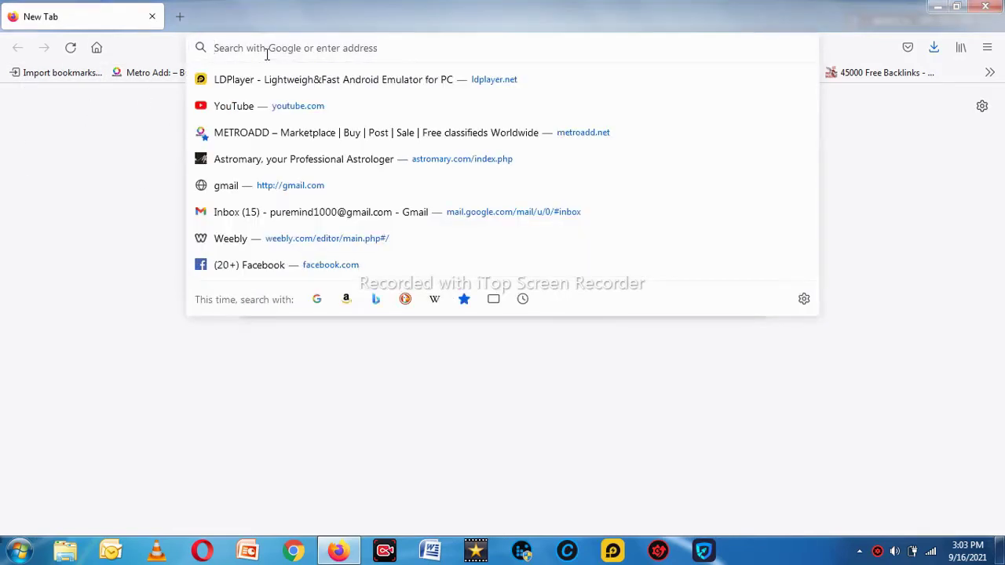
pyautogui.write('gmail')
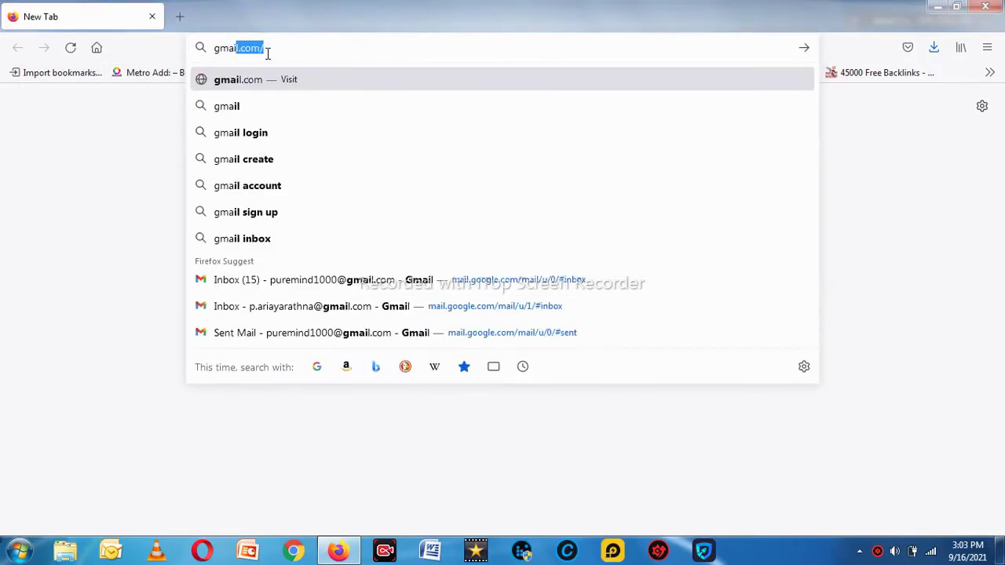
pyautogui.write('.com')
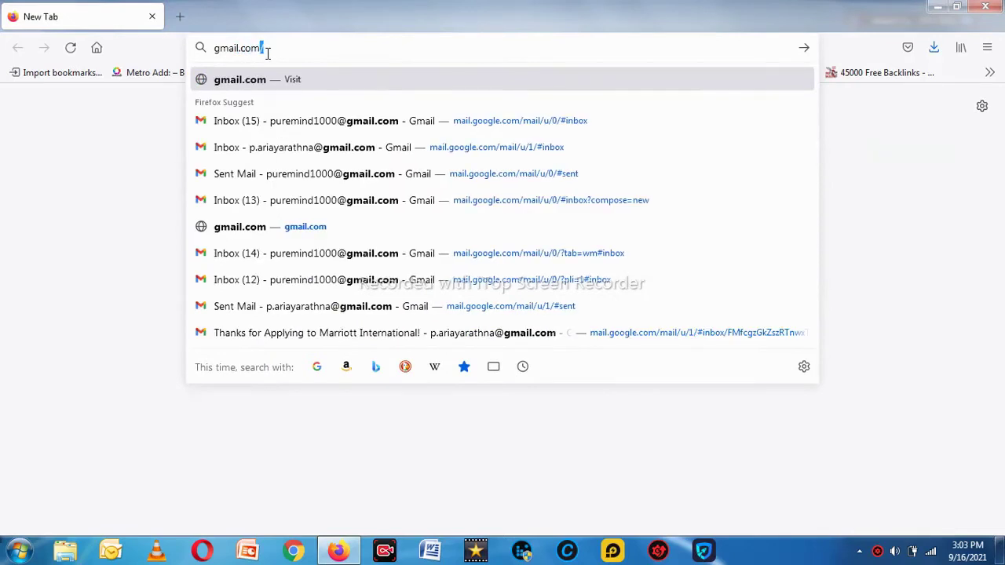
pyautogui.press('Return')
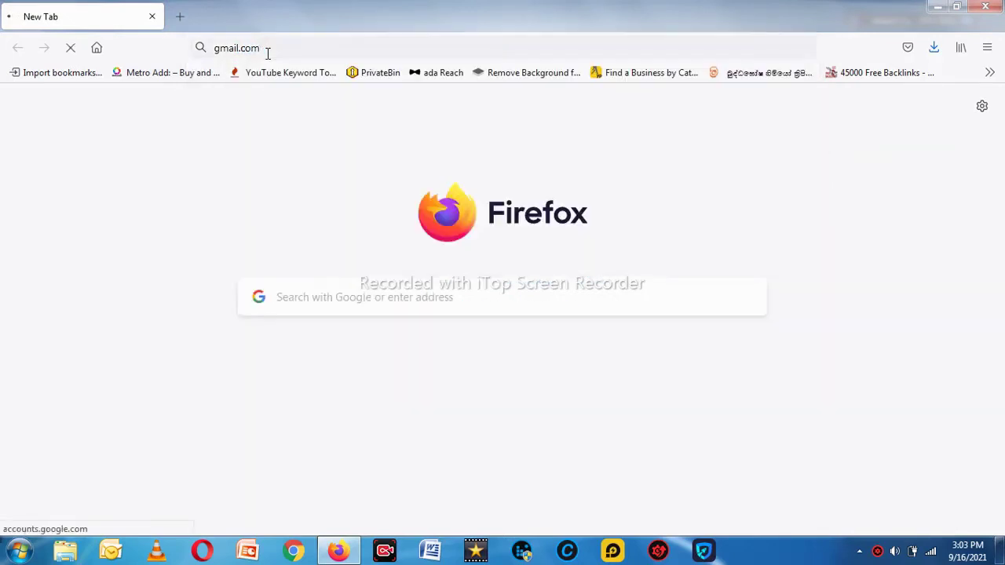
pyautogui.click(806, 283)
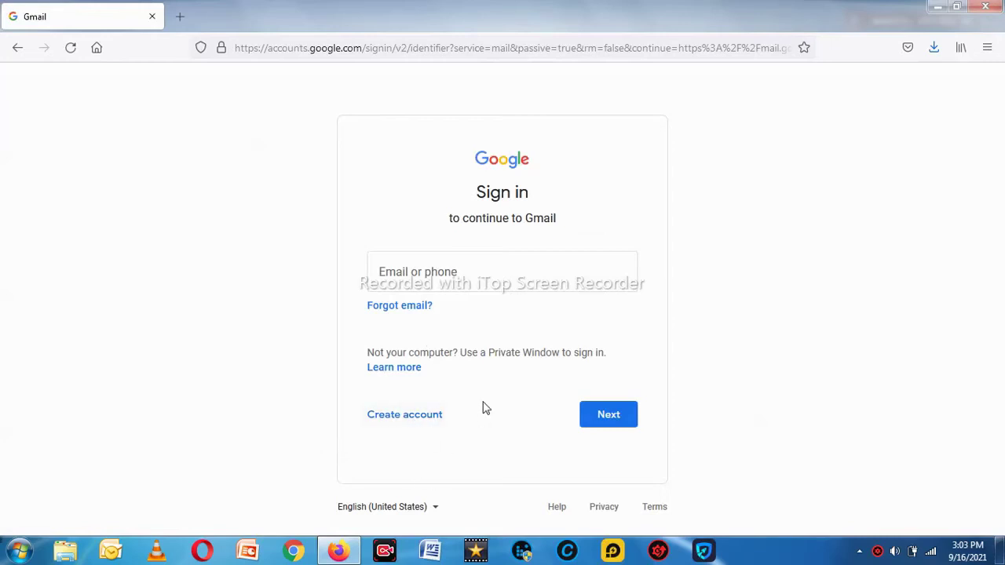
# - Start creating a new Google account with the For myself option
pyautogui.click(404, 416)
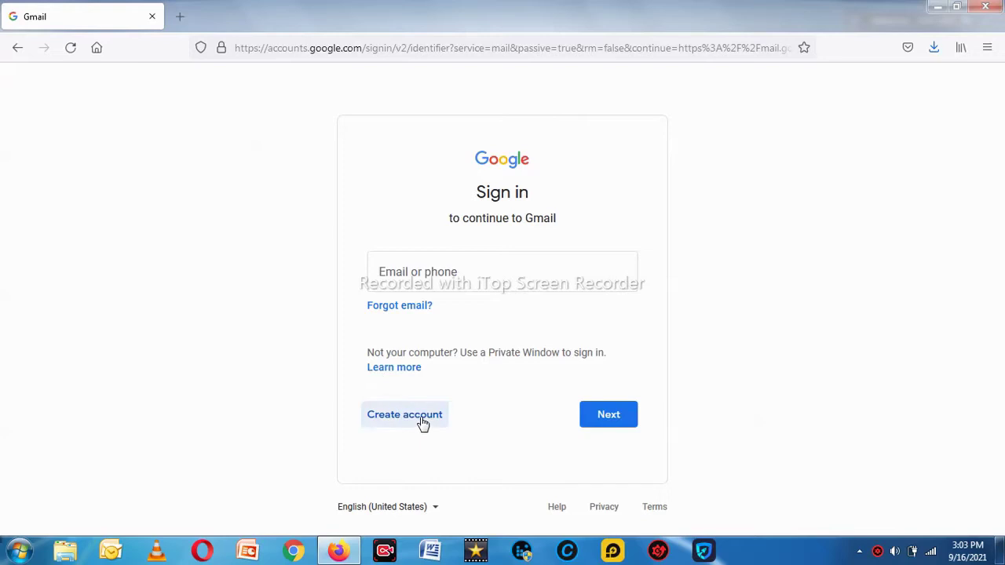
pyautogui.click(474, 423)
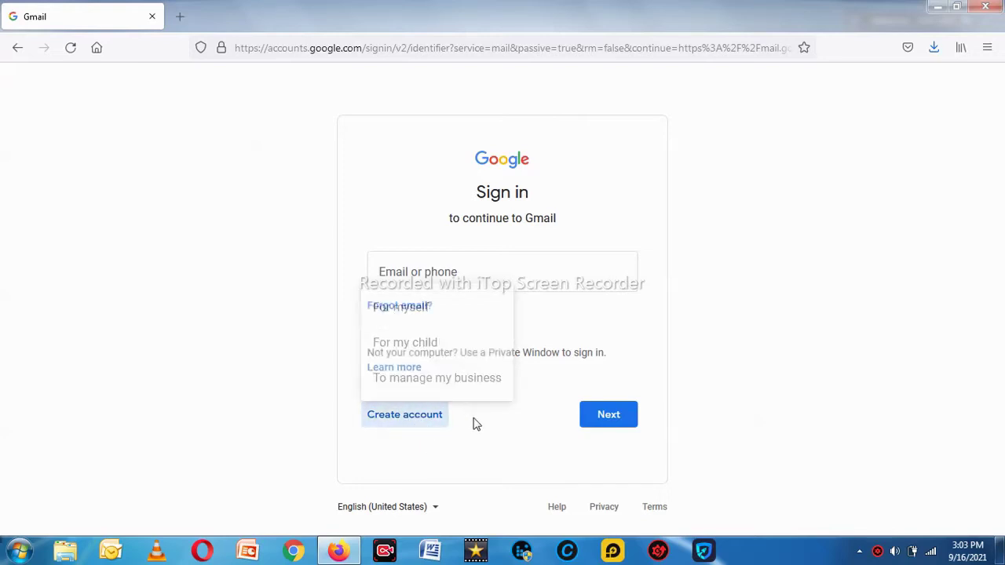
pyautogui.click(405, 420)
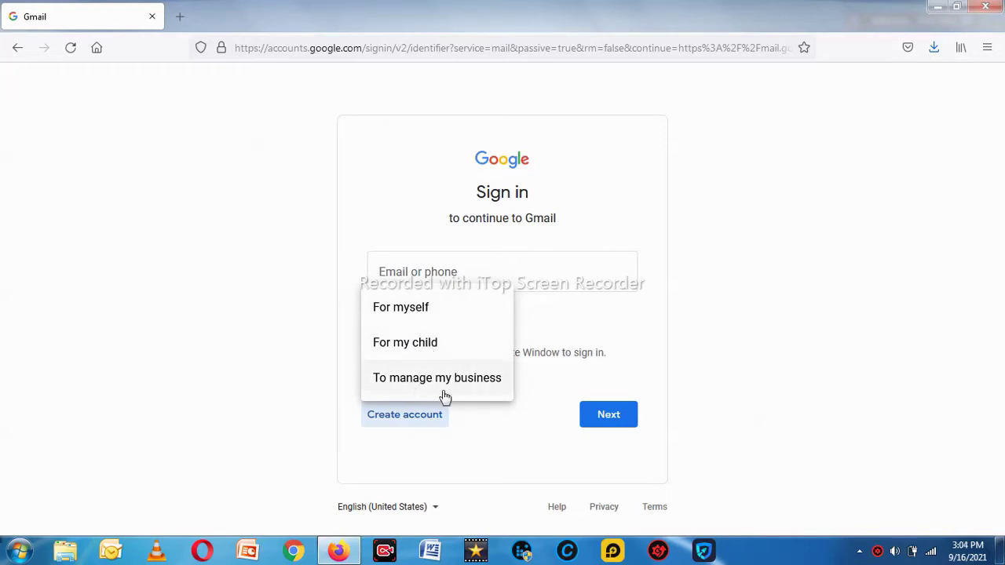
pyautogui.click(414, 312)
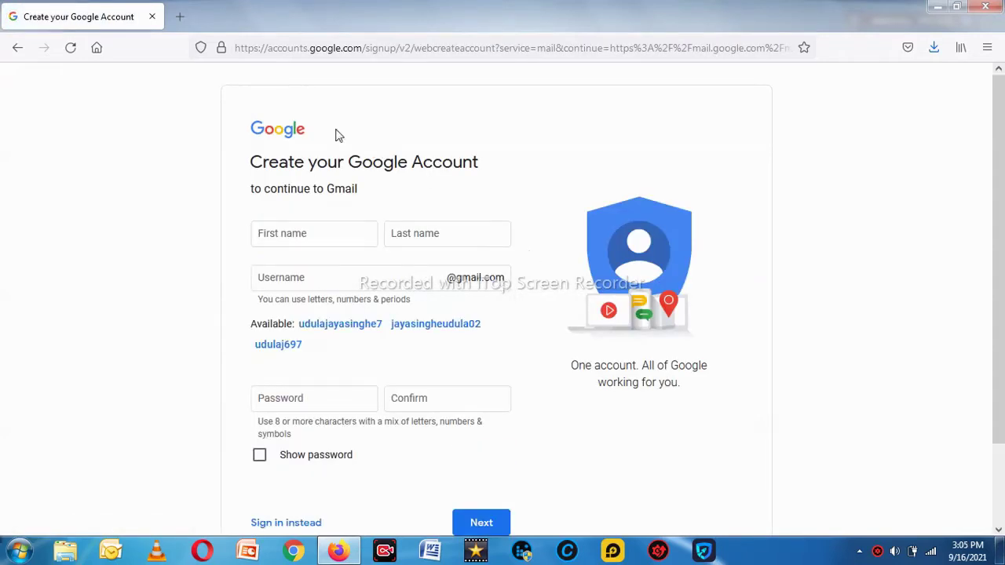
# - Enter the account holder's first name and last name
pyautogui.click(347, 233)
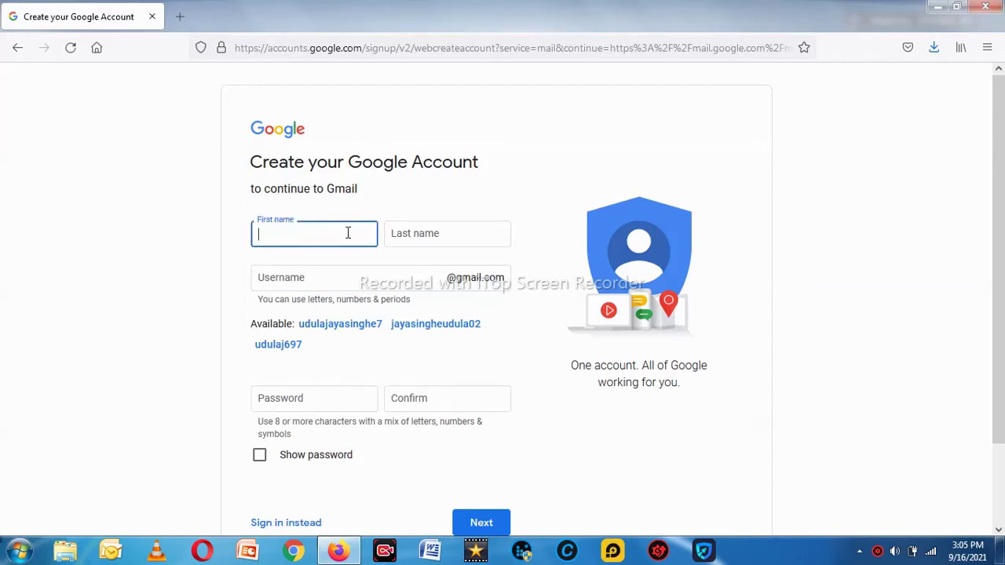
pyautogui.click(414, 235)
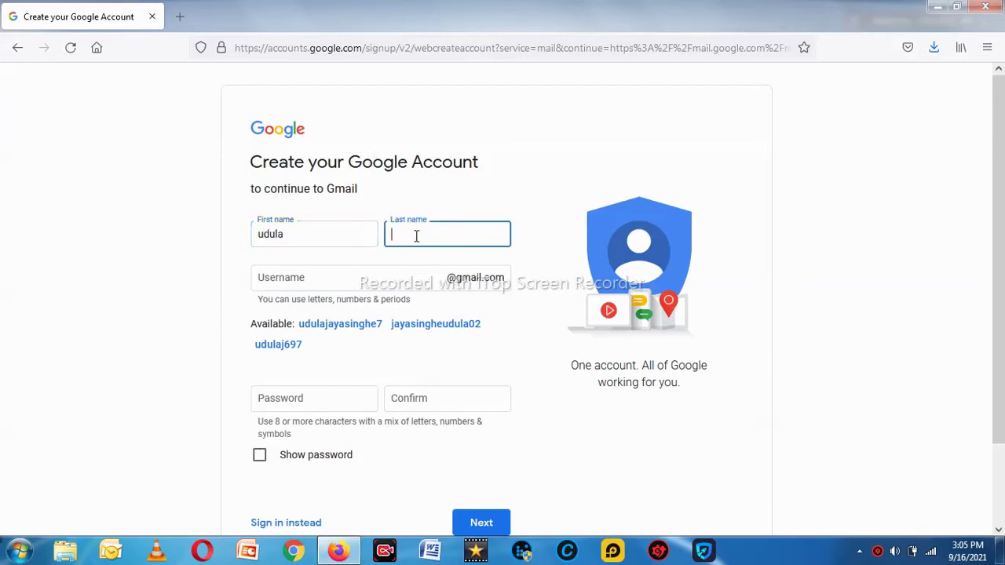
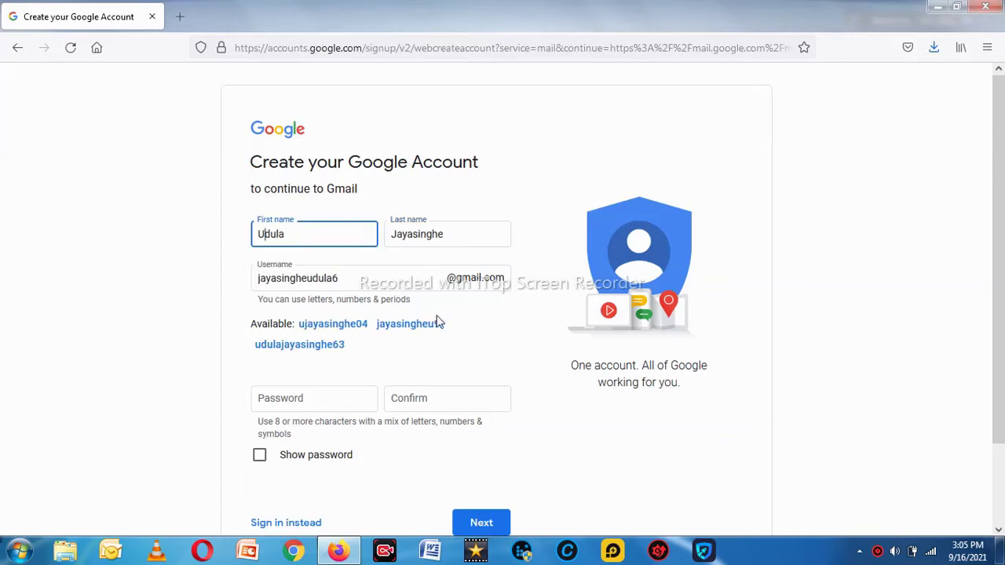
# - Erase the prefilled suggested username
pyautogui.click(412, 281)
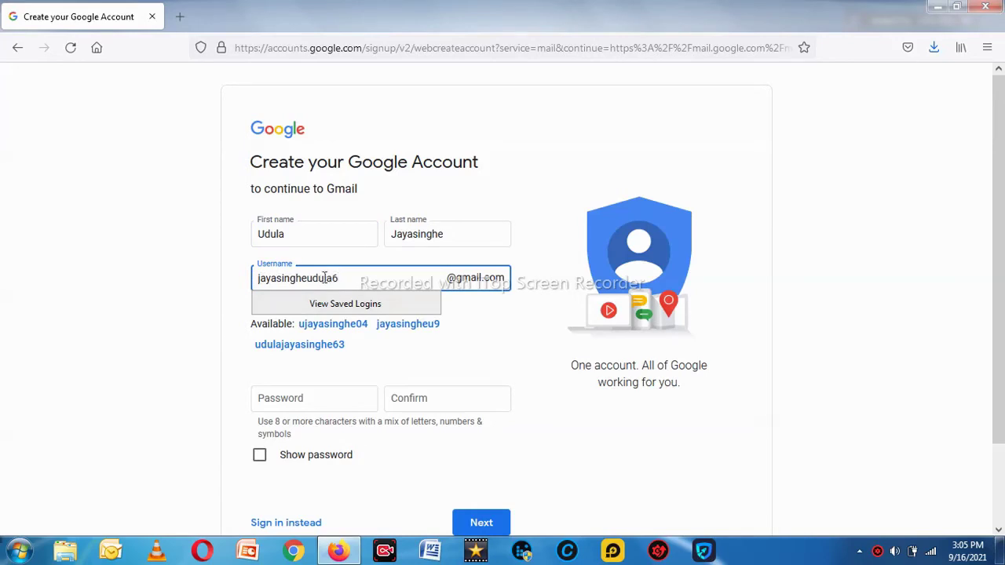
pyautogui.press('BackSpace')
pyautogui.press('BackSpace')
pyautogui.press('BackSpace')
pyautogui.press('BackSpace')
pyautogui.press('BackSpace')
pyautogui.press('BackSpace')
pyautogui.press('BackSpace')
pyautogui.press('BackSpace')
pyautogui.press('BackSpace')
pyautogui.press('BackSpace')
pyautogui.press('BackSpace')
pyautogui.press('BackSpace')
pyautogui.press('BackSpace')
pyautogui.press('BackSpace')
pyautogui.press('BackSpace')
pyautogui.press('BackSpace')
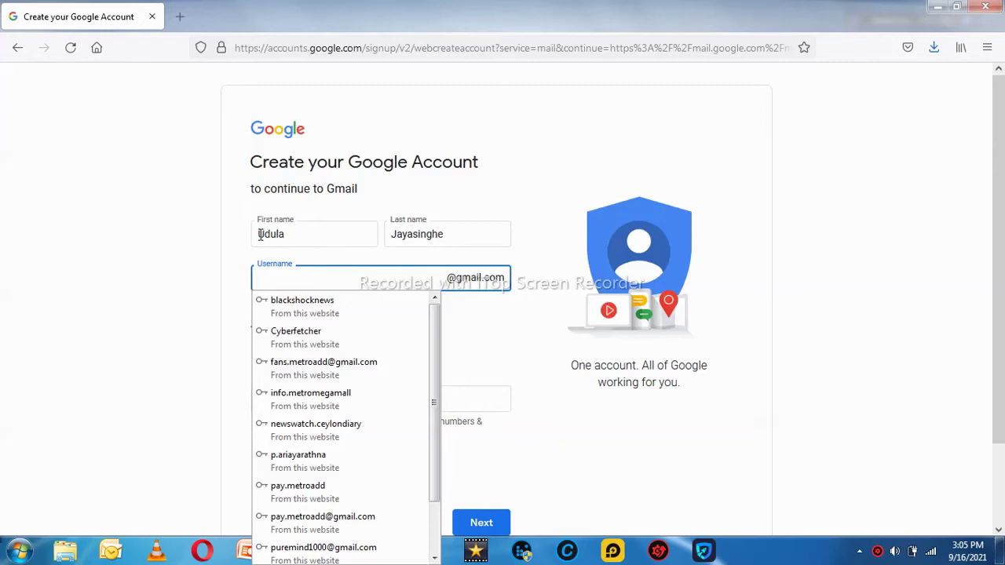
pyautogui.click(322, 274)
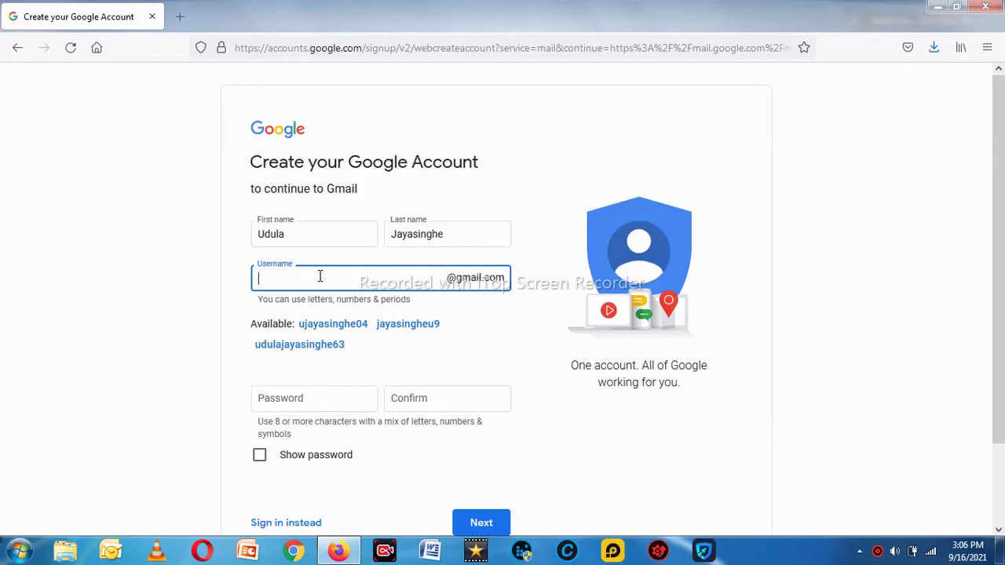
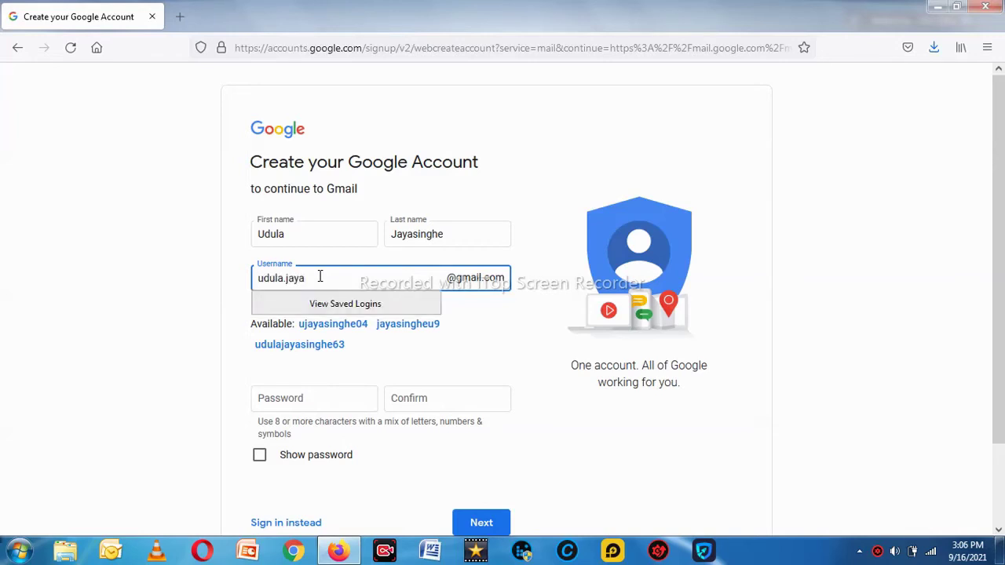
# - Enter a name-based Gmail username and check its availability with a numeric suffix
pyautogui.click(493, 326)
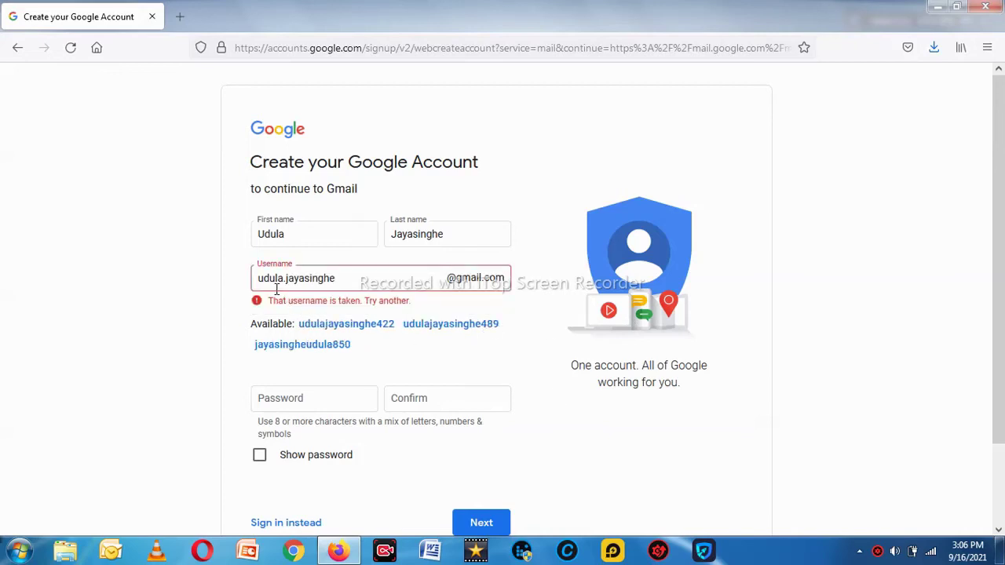
pyautogui.click(350, 275)
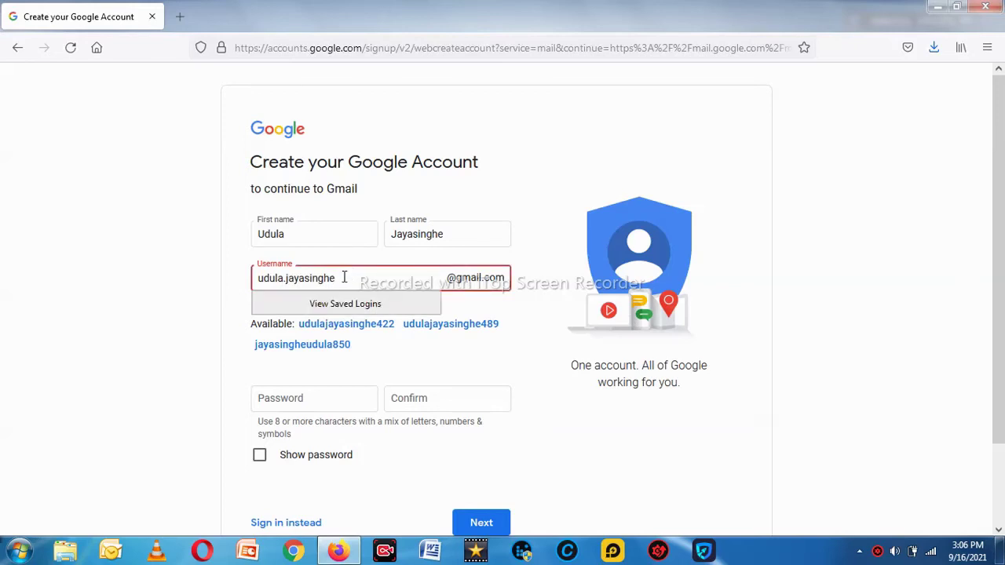
pyautogui.write('12')
pyautogui.click(504, 306)
# - Retype the name-based username with a different numeric suffix and move to the Password field
pyautogui.click(385, 284)
pyautogui.press('BackSpace')
pyautogui.press('BackSpace')
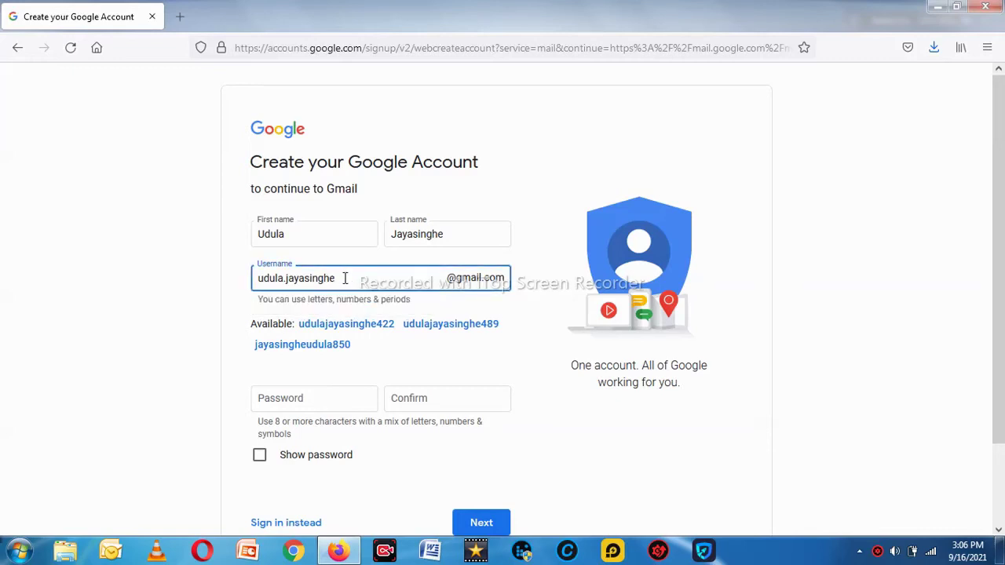
pyautogui.moveTo(348, 278); pyautogui.dragTo(234, 278)
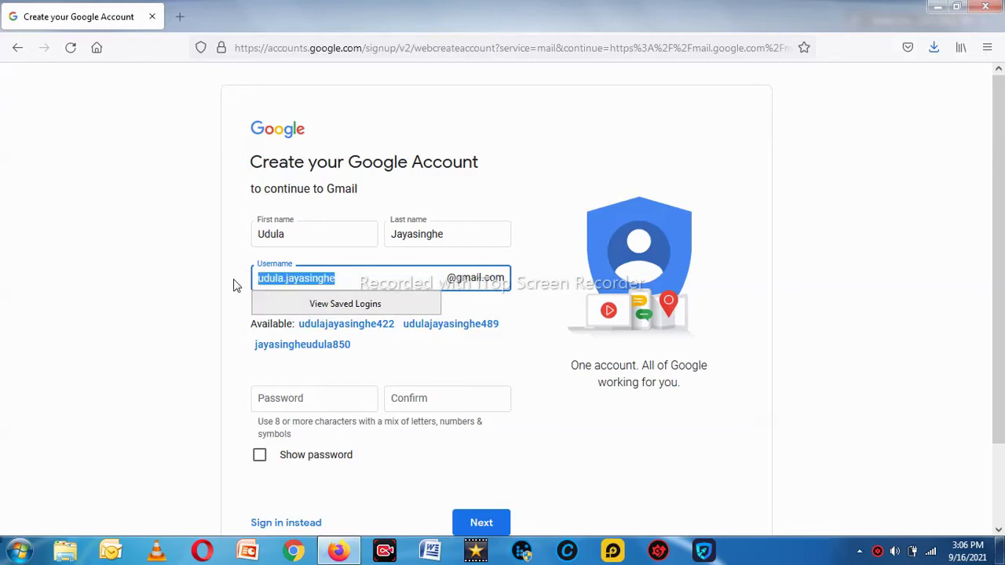
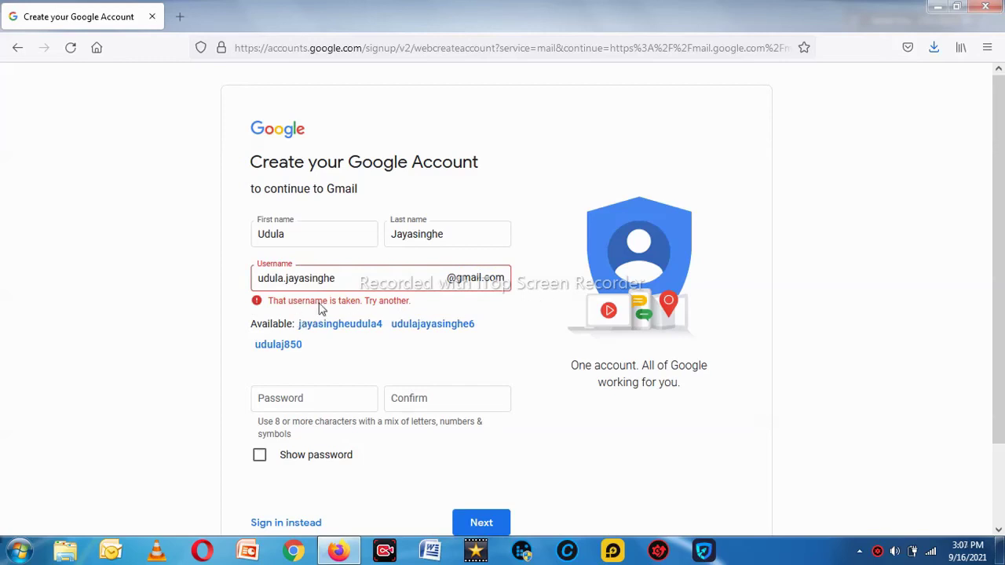
pyautogui.click(382, 281)
pyautogui.click(381, 280)
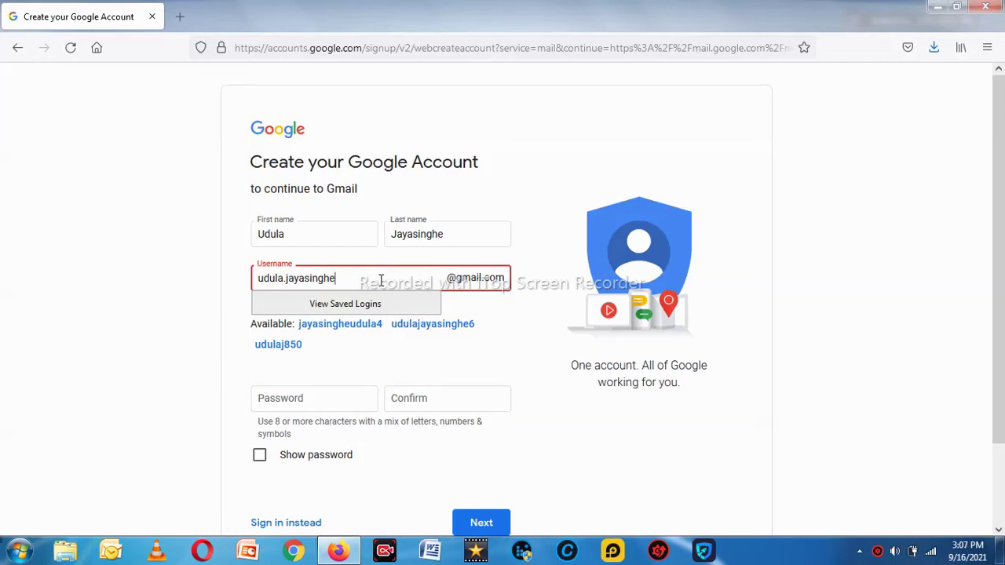
pyautogui.write('20')
pyautogui.click(530, 348)
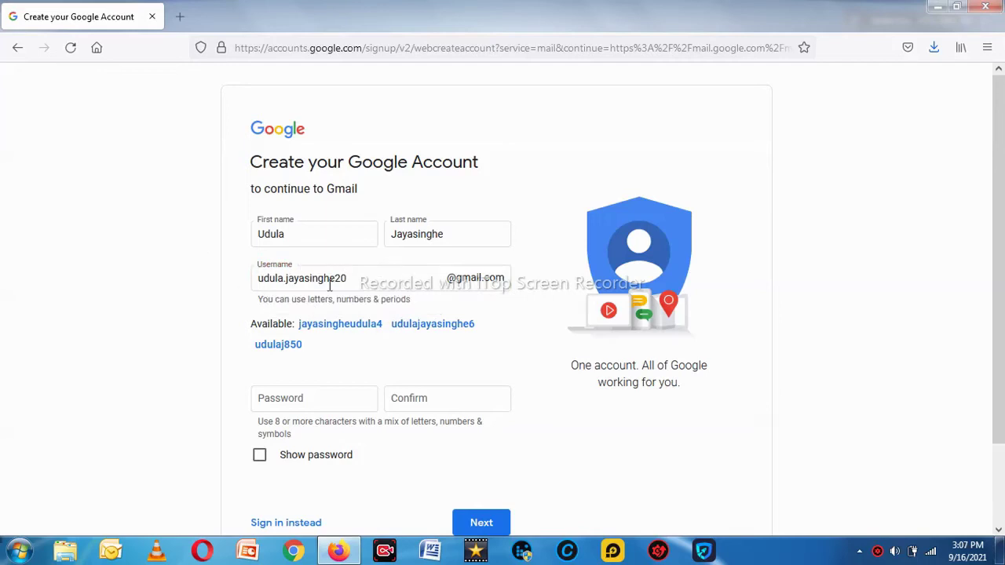
pyautogui.scroll(-2, 471, 383)
pyautogui.click(348, 308)
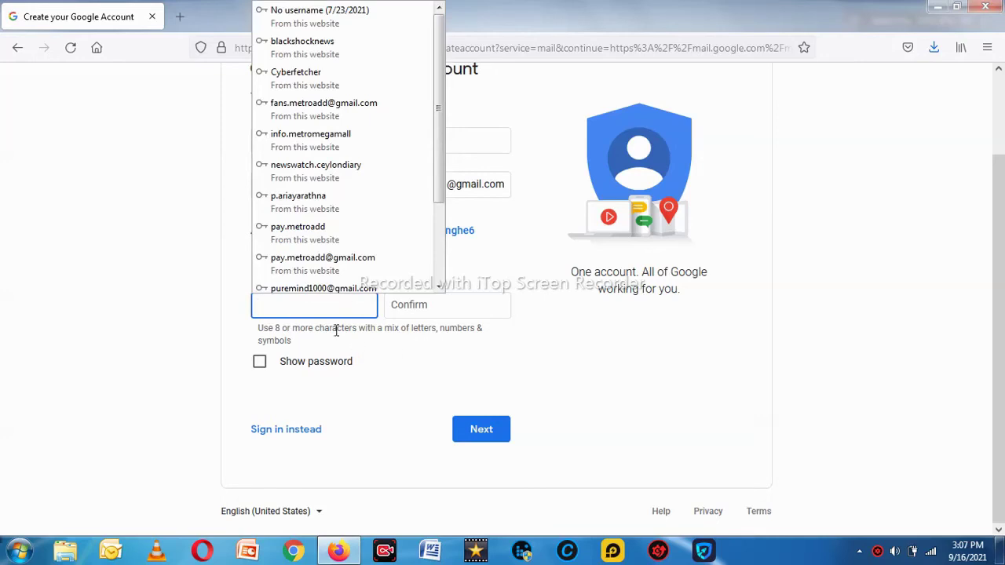
# - Enter and confirm the account password, showing it briefly to check it
pyautogui.click(324, 311)
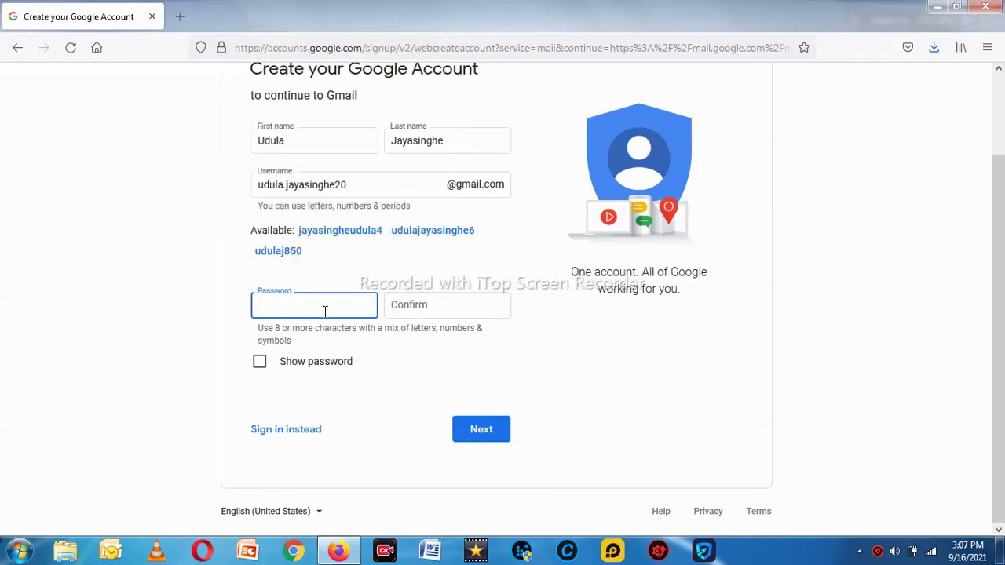
pyautogui.write('••••••••••')
pyautogui.click(420, 310)
pyautogui.write('•••••')
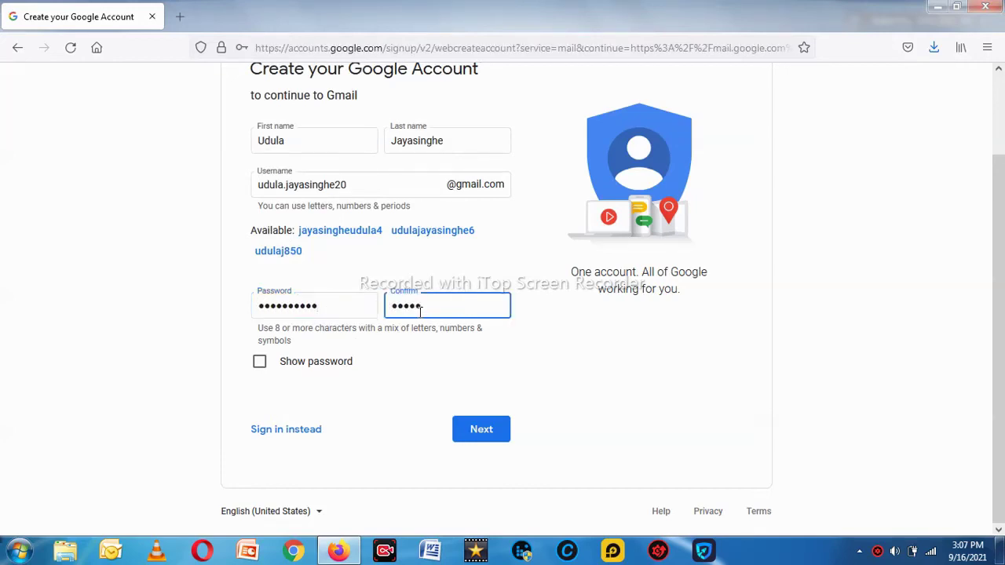
pyautogui.write('•••••')
pyautogui.click(260, 363)
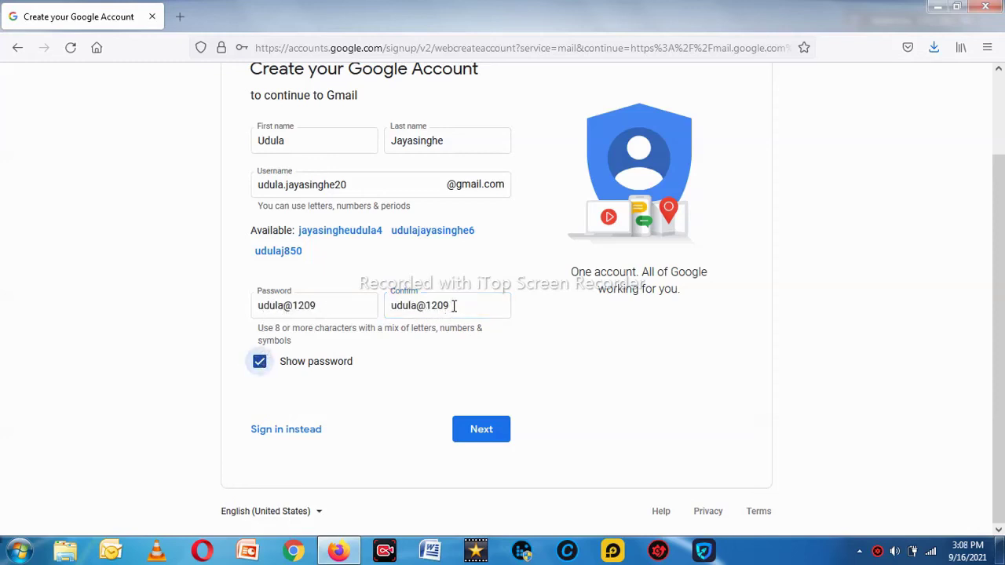
pyautogui.click(262, 369)
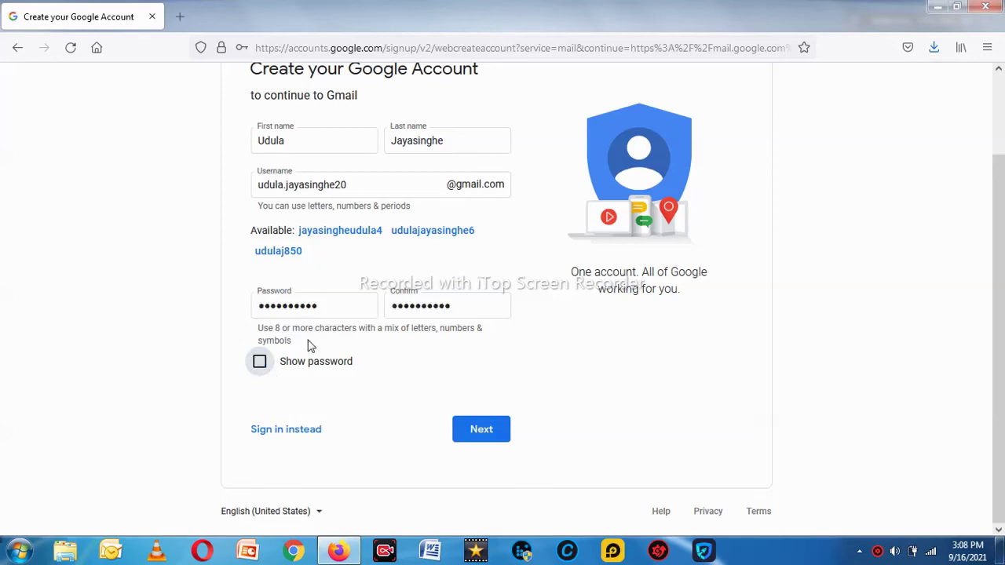
# - Re-enter the password and submit the name, username and password
pyautogui.moveTo(325, 307); pyautogui.dragTo(225, 301)
pyautogui.press('BackSpace')
pyautogui.doubleClick(448, 306)
pyautogui.write('•••••••••••')
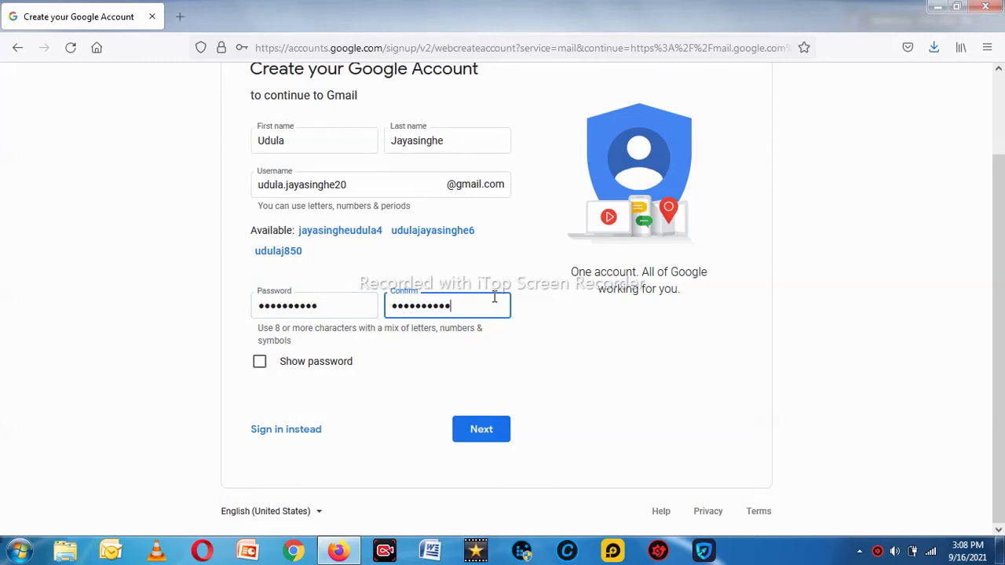
pyautogui.click(486, 435)
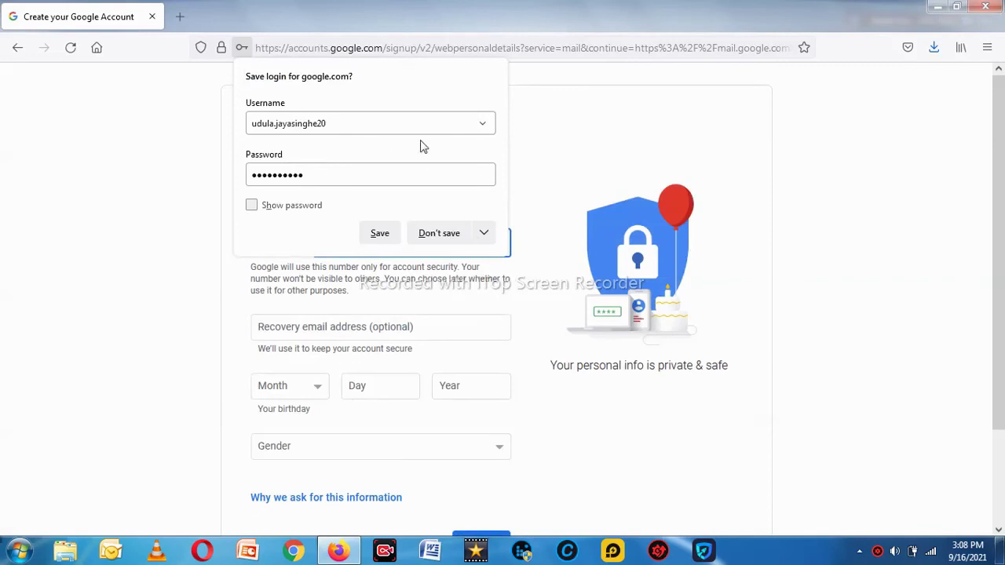
# - Let Firefox save the login and enter the phone number with Sri Lanka's country code
pyautogui.click(383, 240)
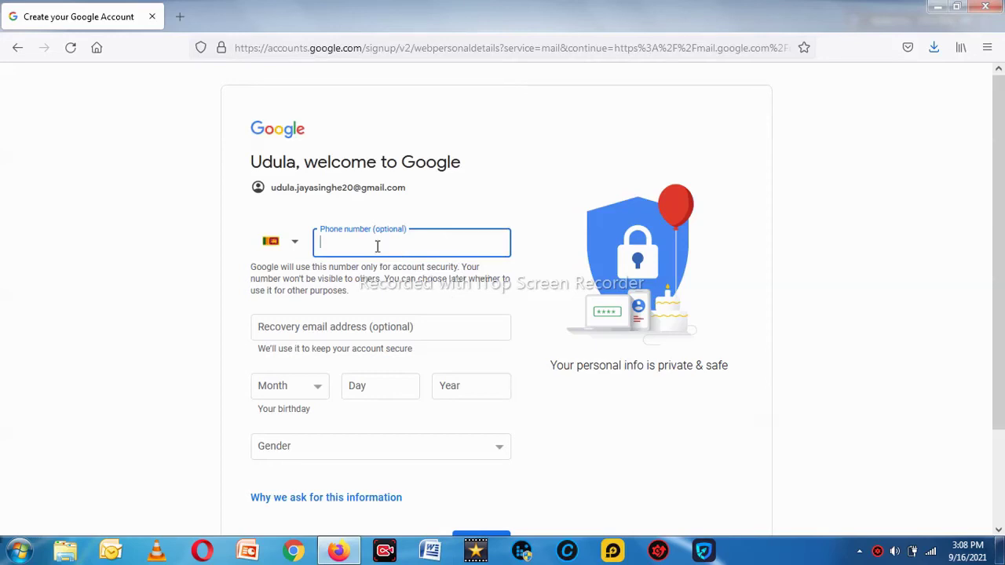
pyautogui.click(294, 246)
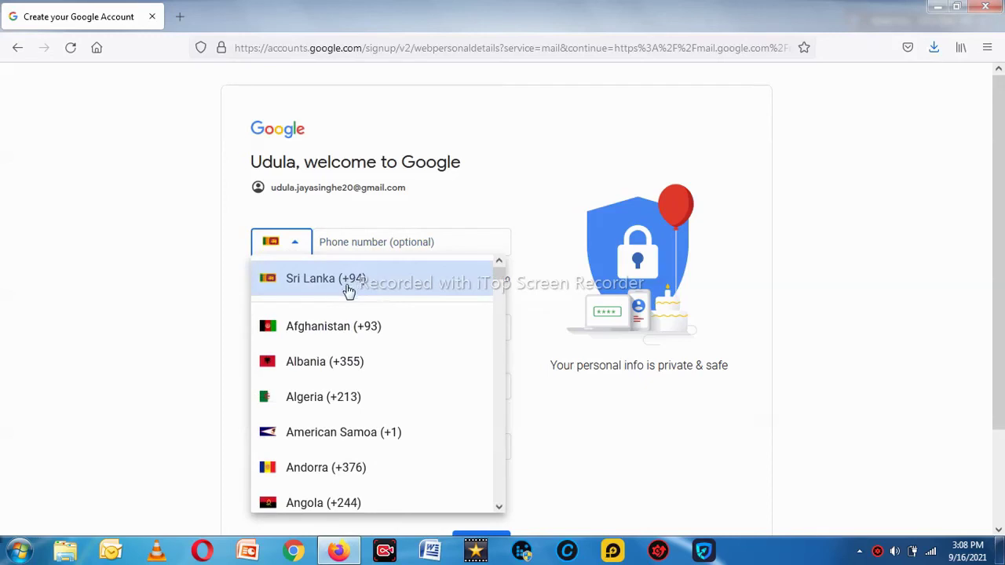
pyautogui.click(351, 236)
pyautogui.click(351, 243)
pyautogui.write('7772902')
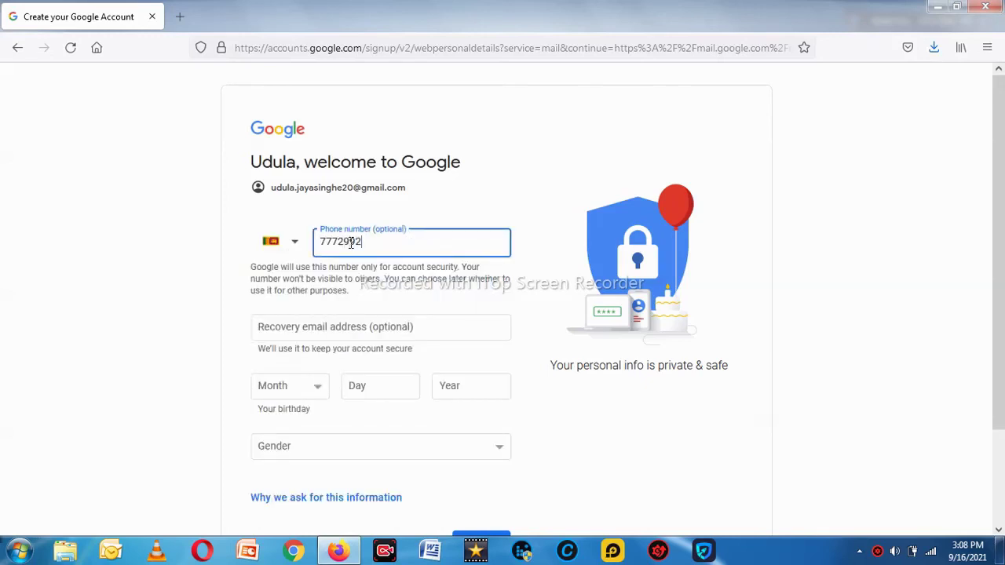
pyautogui.click(542, 292)
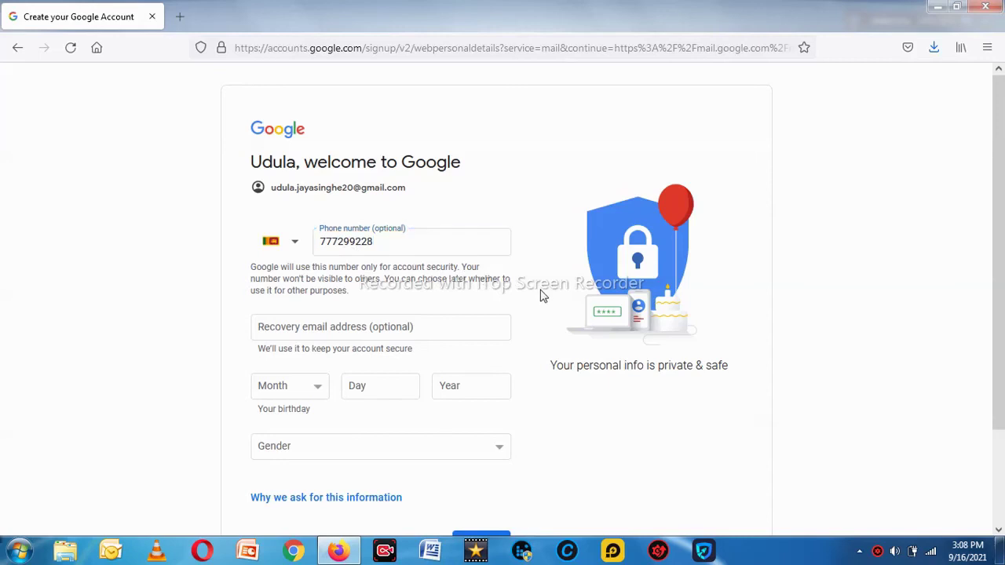
pyautogui.scroll(-2, 471, 298)
pyautogui.click(407, 256)
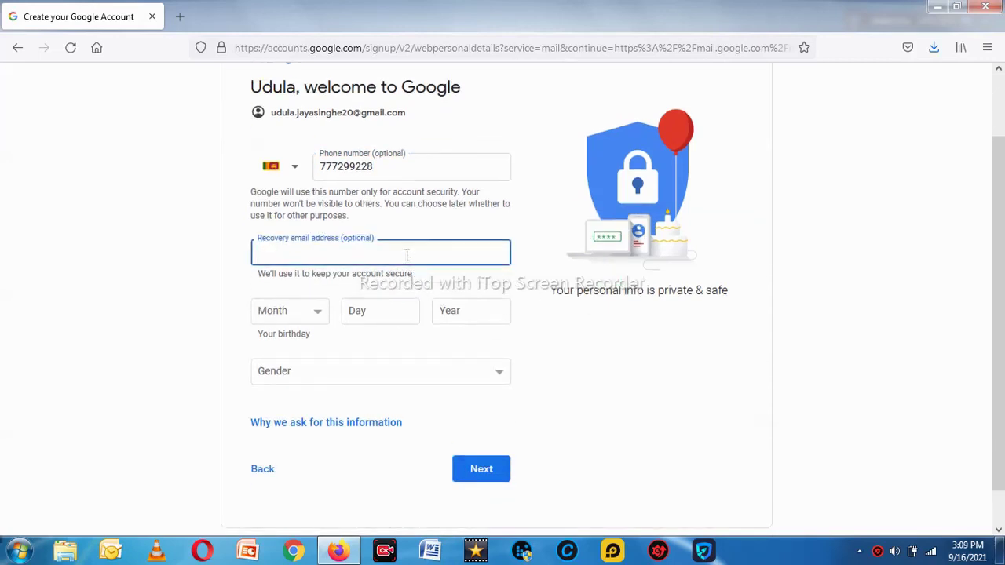
# - Set the birthday to June 20, 1952 and gender to Female, then submit
pyautogui.click(320, 317)
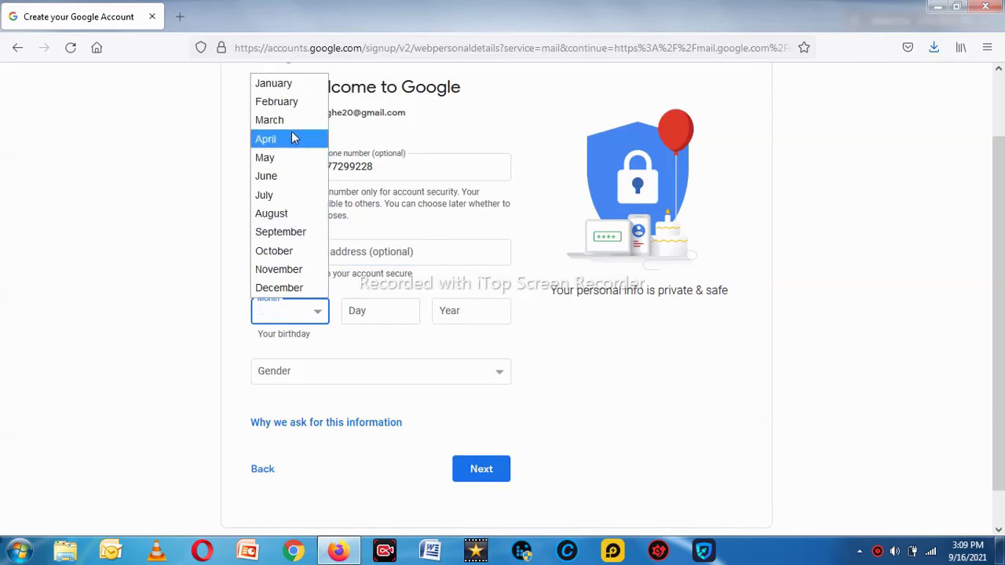
pyautogui.click(282, 182)
pyautogui.click(370, 313)
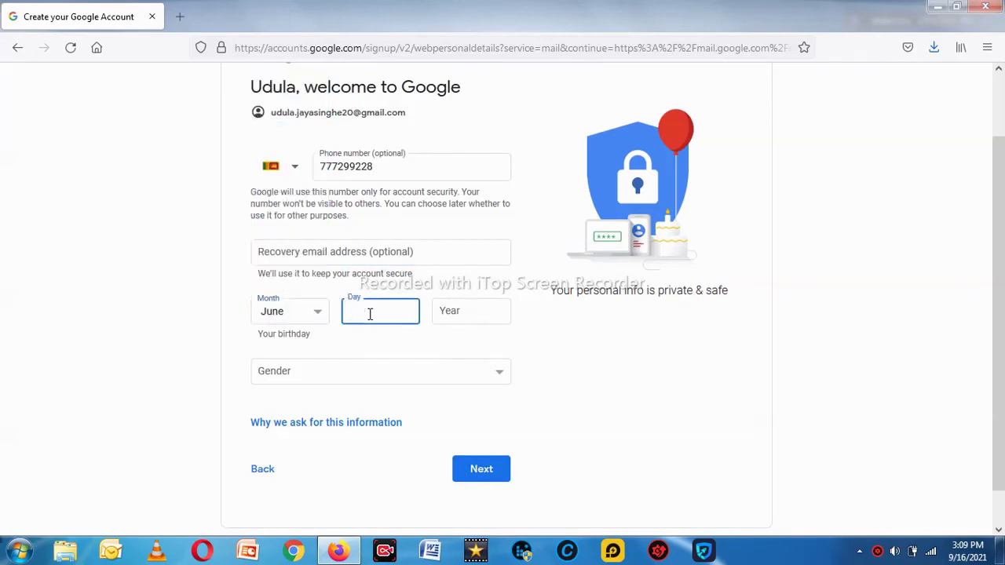
pyautogui.click(453, 310)
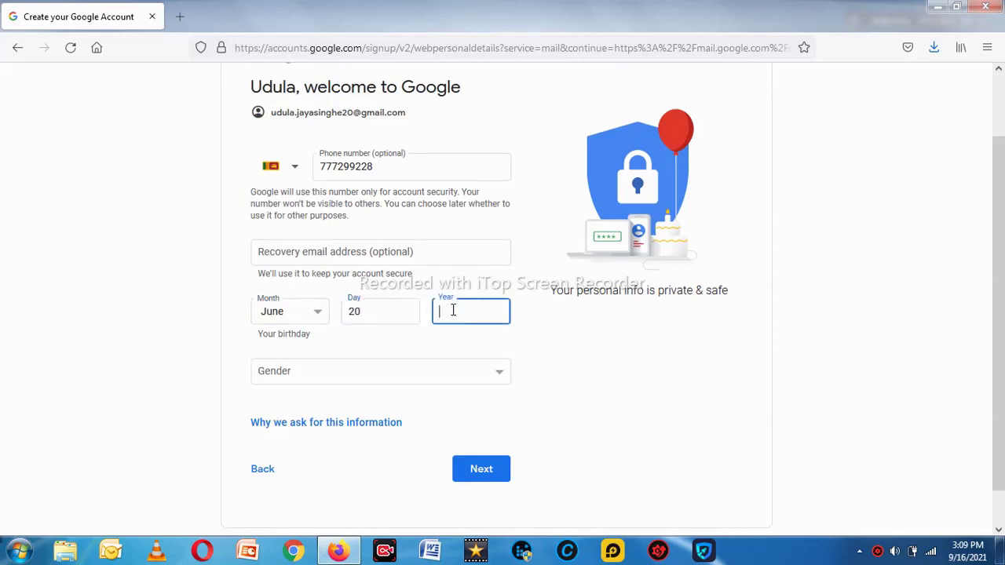
pyautogui.write('1952')
pyautogui.click(391, 378)
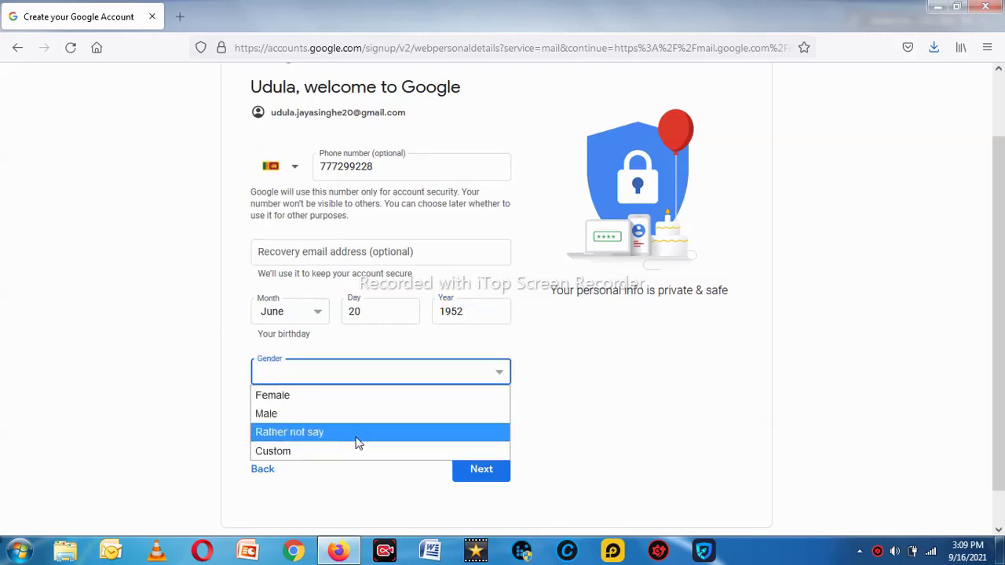
pyautogui.click(353, 397)
pyautogui.scroll(-1, 424, 376)
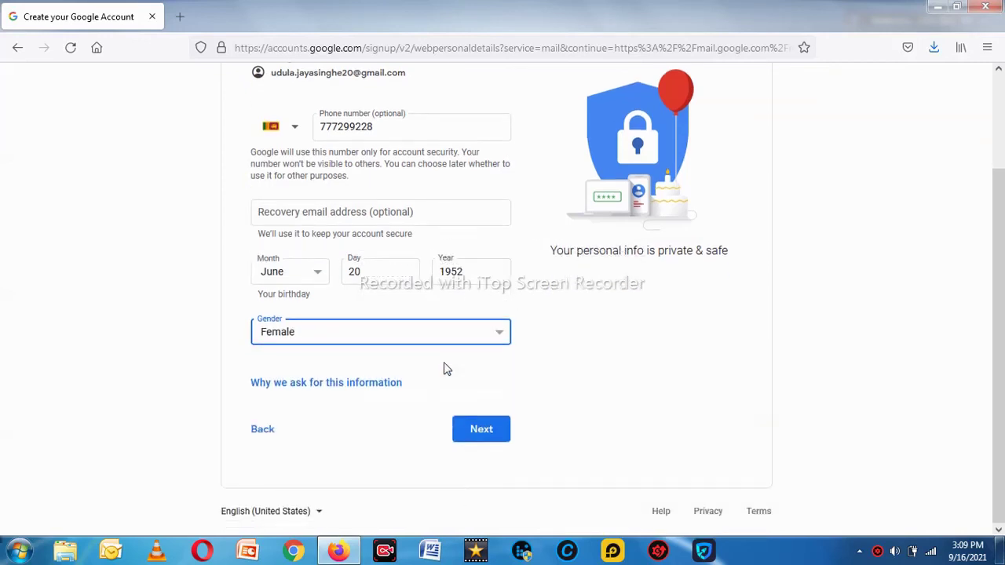
pyautogui.click(493, 440)
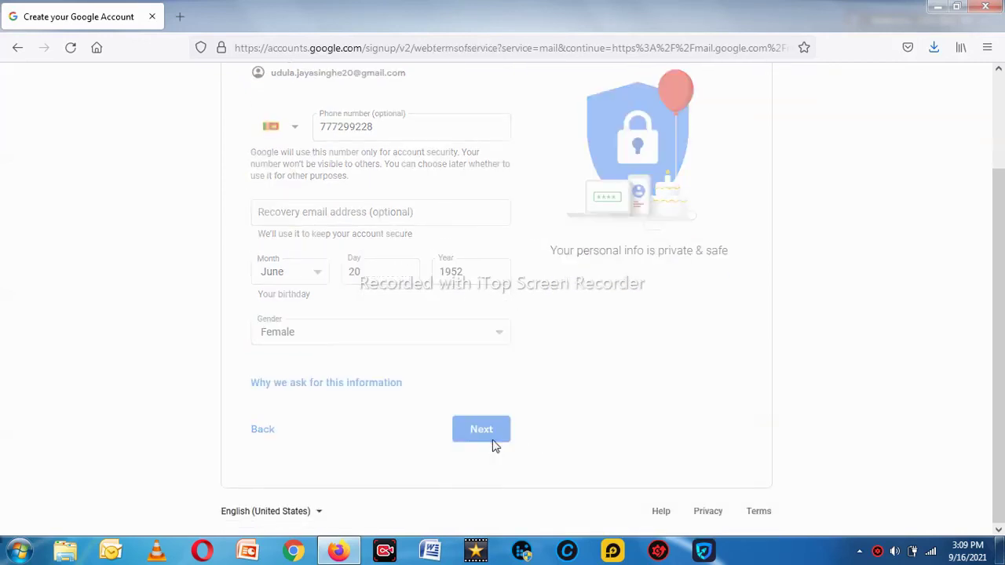
# - Review the Privacy and Terms page and agree to it with I agree
pyautogui.scroll(-7, 492, 440)
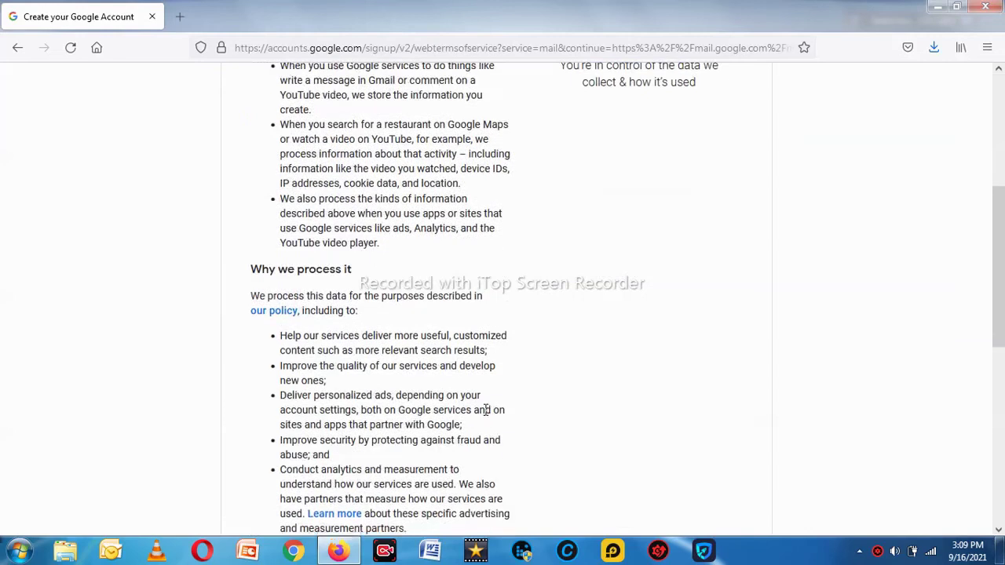
pyautogui.scroll(7, 224, 197)
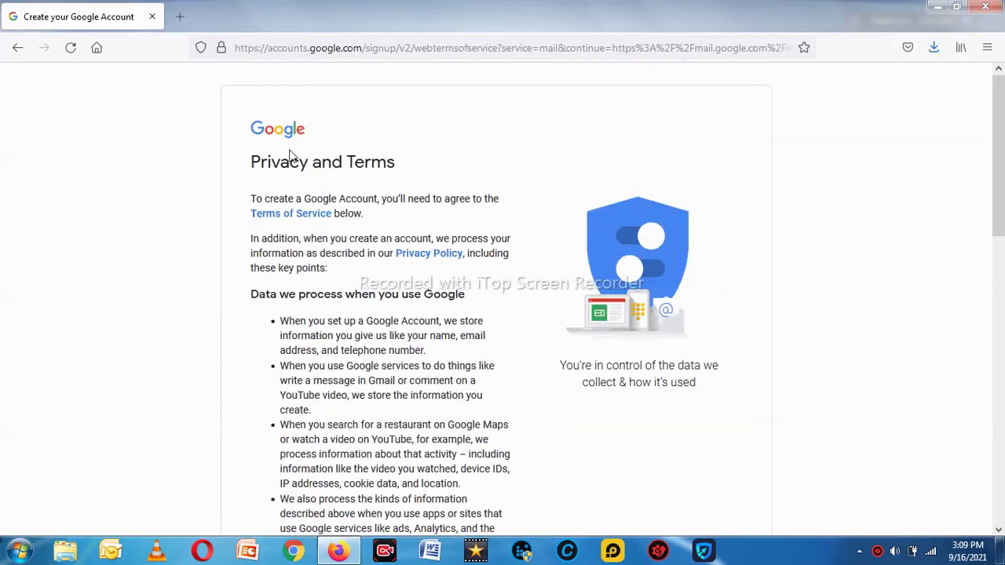
pyautogui.scroll(-7, 548, 236)
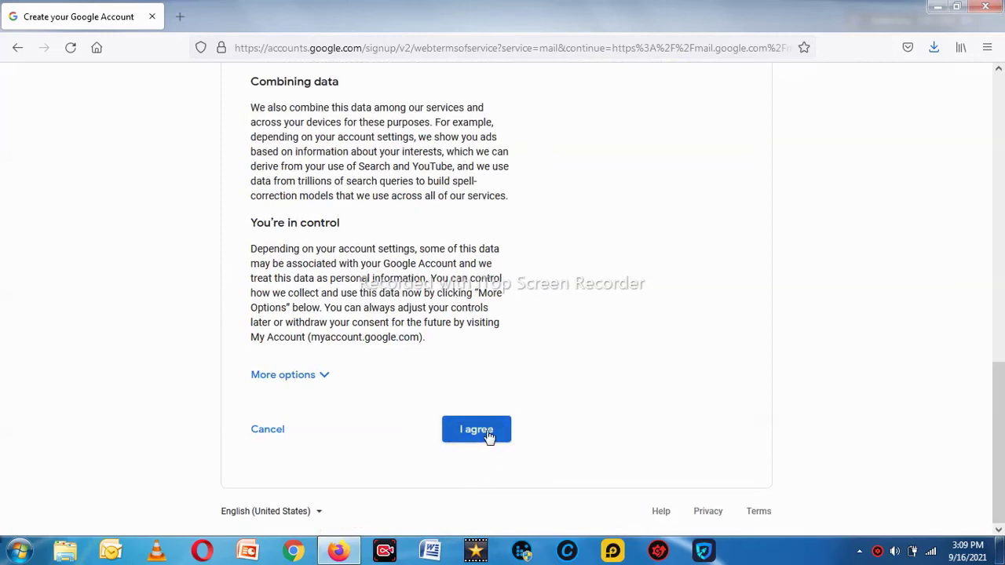
pyautogui.click(477, 429)
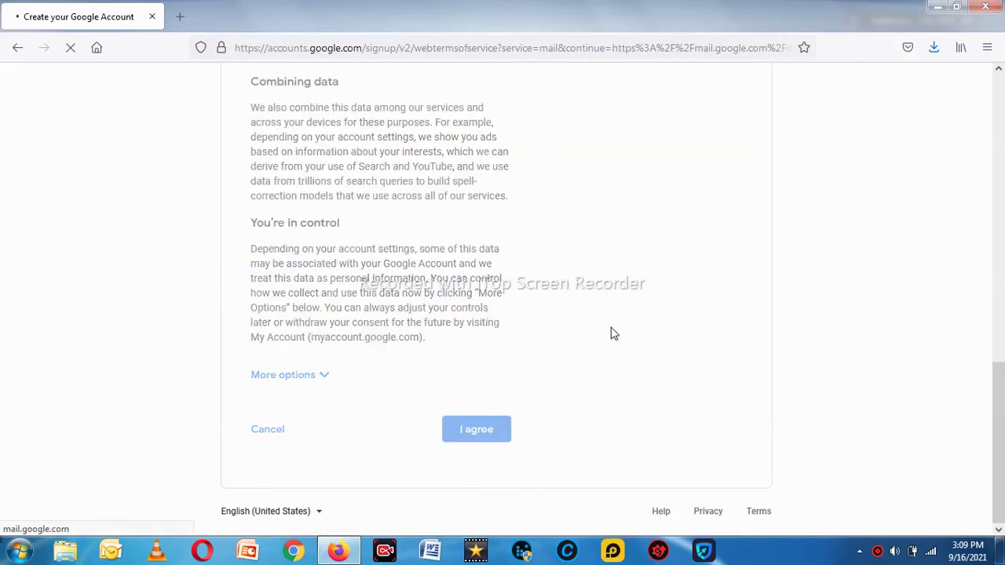